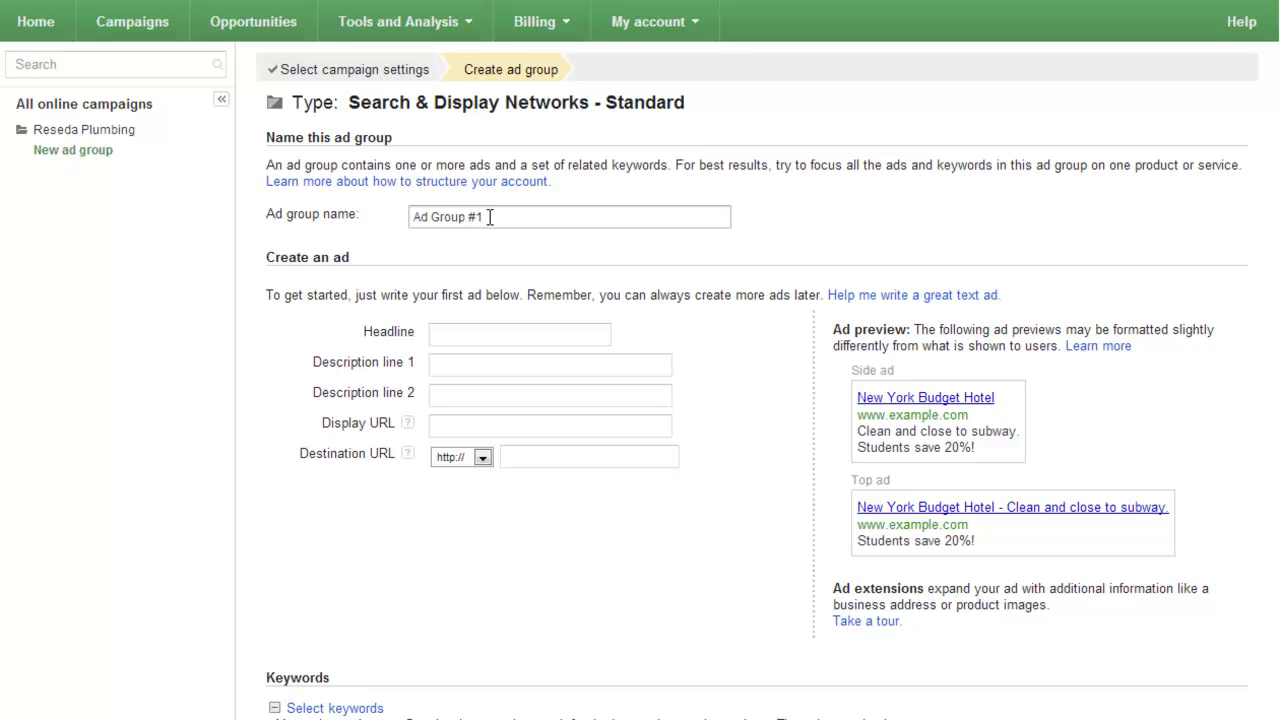
Step: Rename the ad group from 'Ad Group #1' to 'Reseda Plumbing'
triple_click(488, 216)
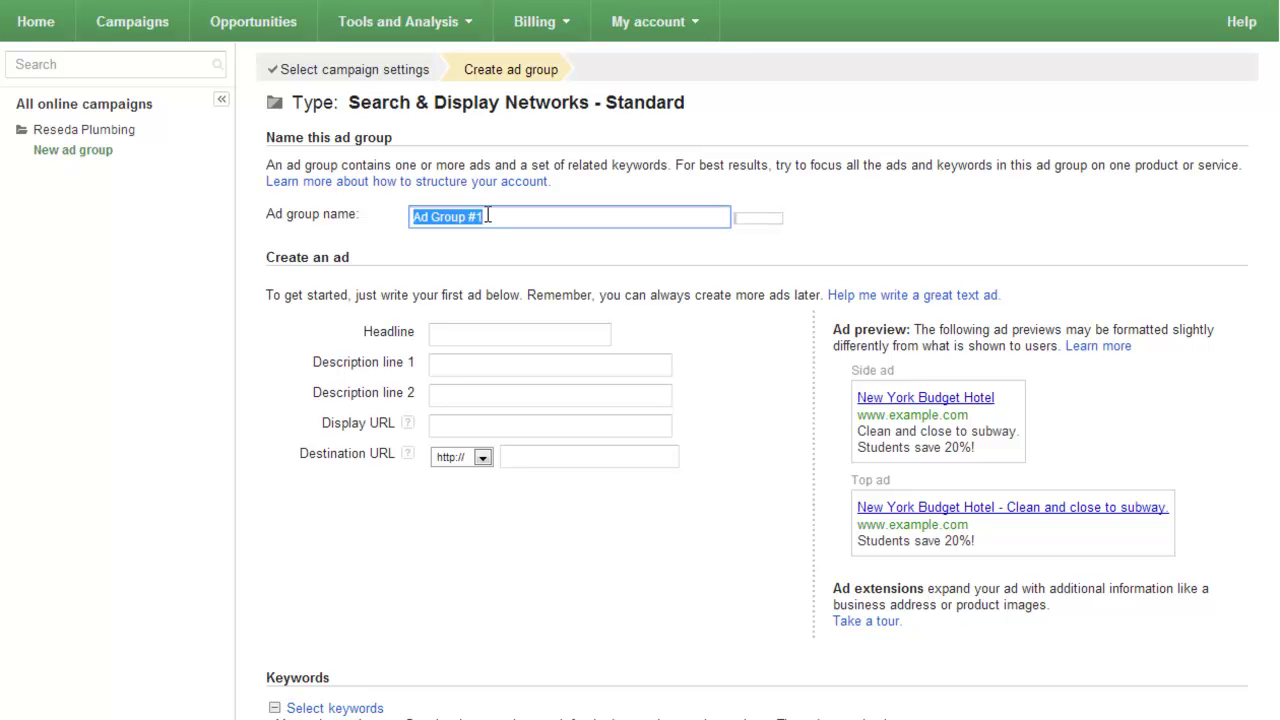
type("Resed")
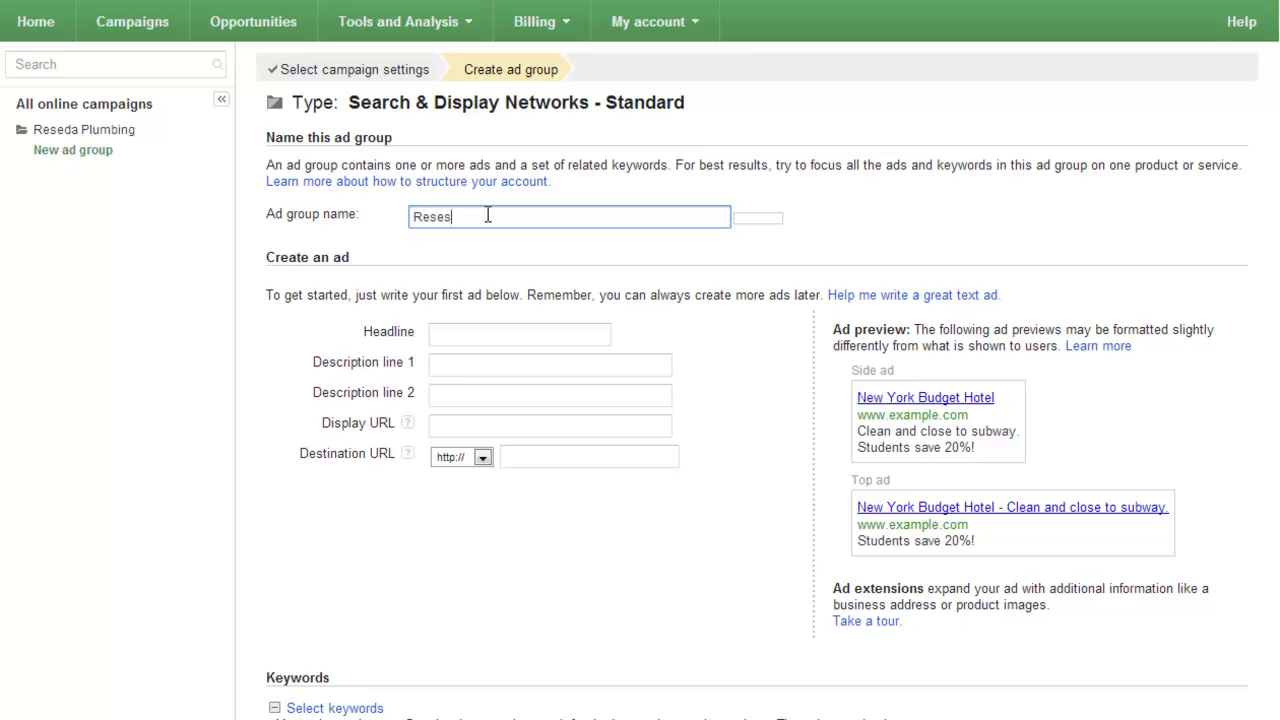
type("a Plumbing")
left_click(464, 335)
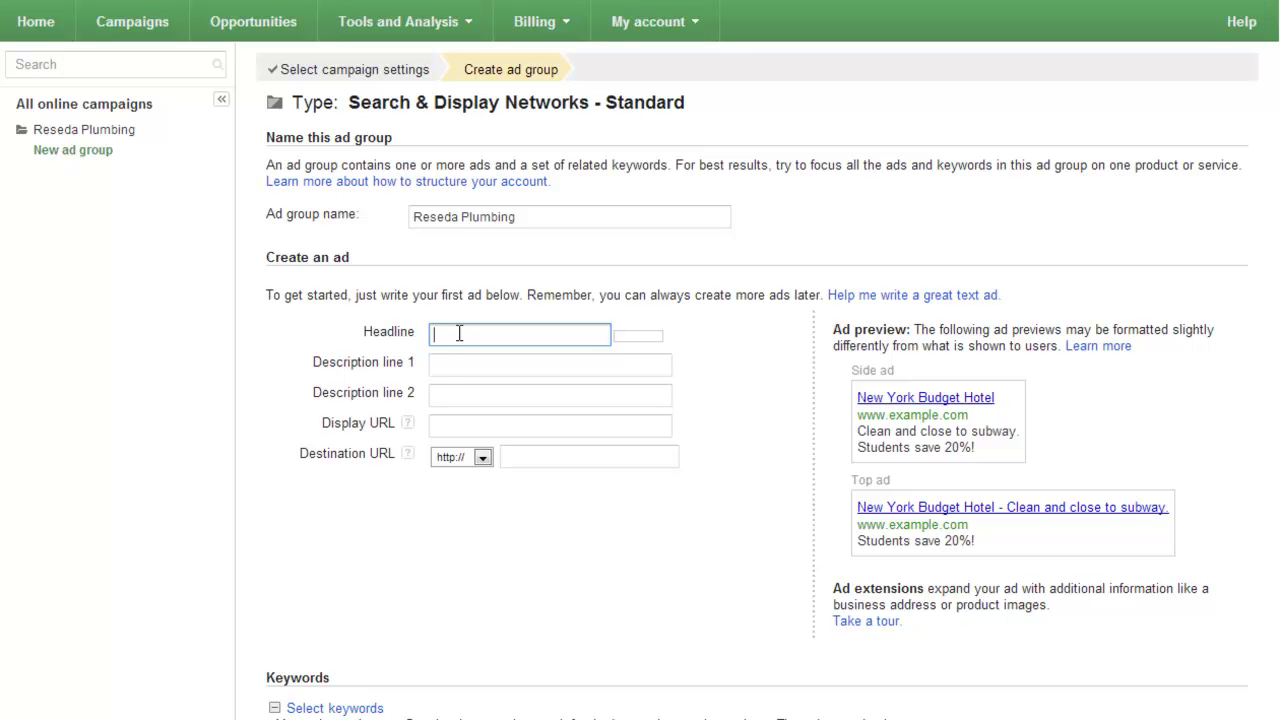
Step: Enter 'Best Plumber in Reseda' as the ad headline
type("Best Plum")
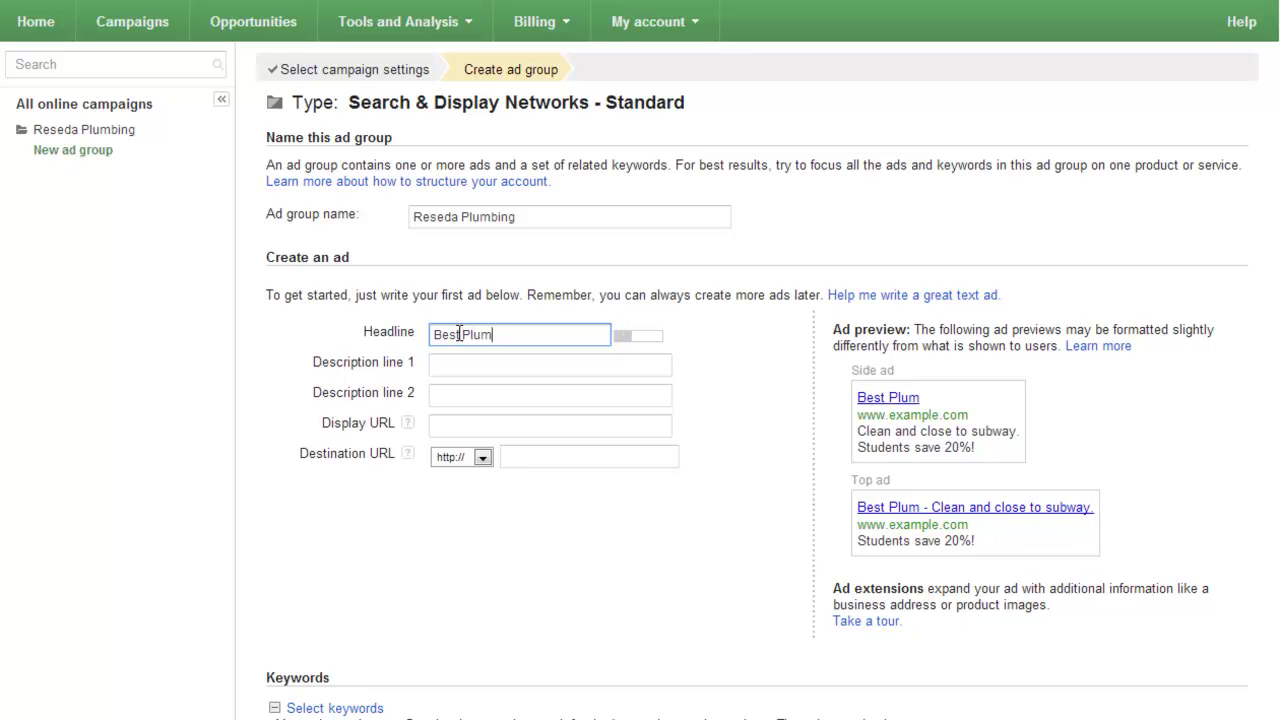
type("ber in Reseda")
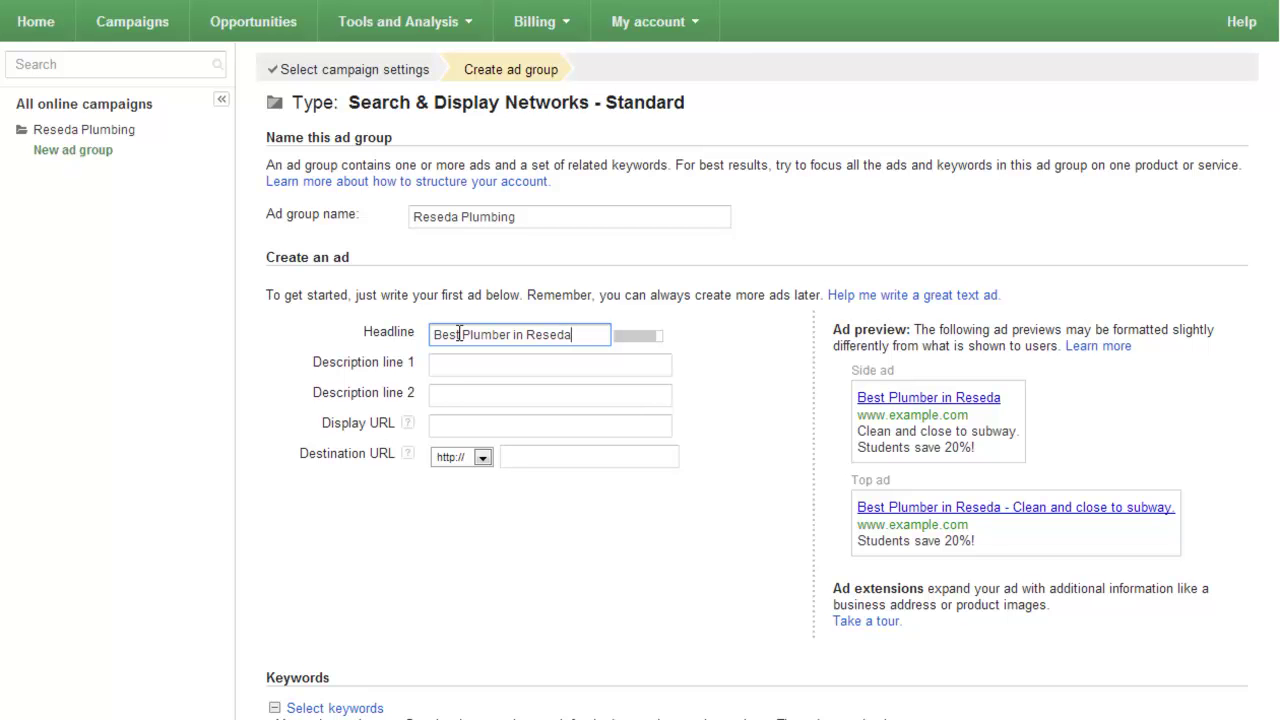
key("Tab")
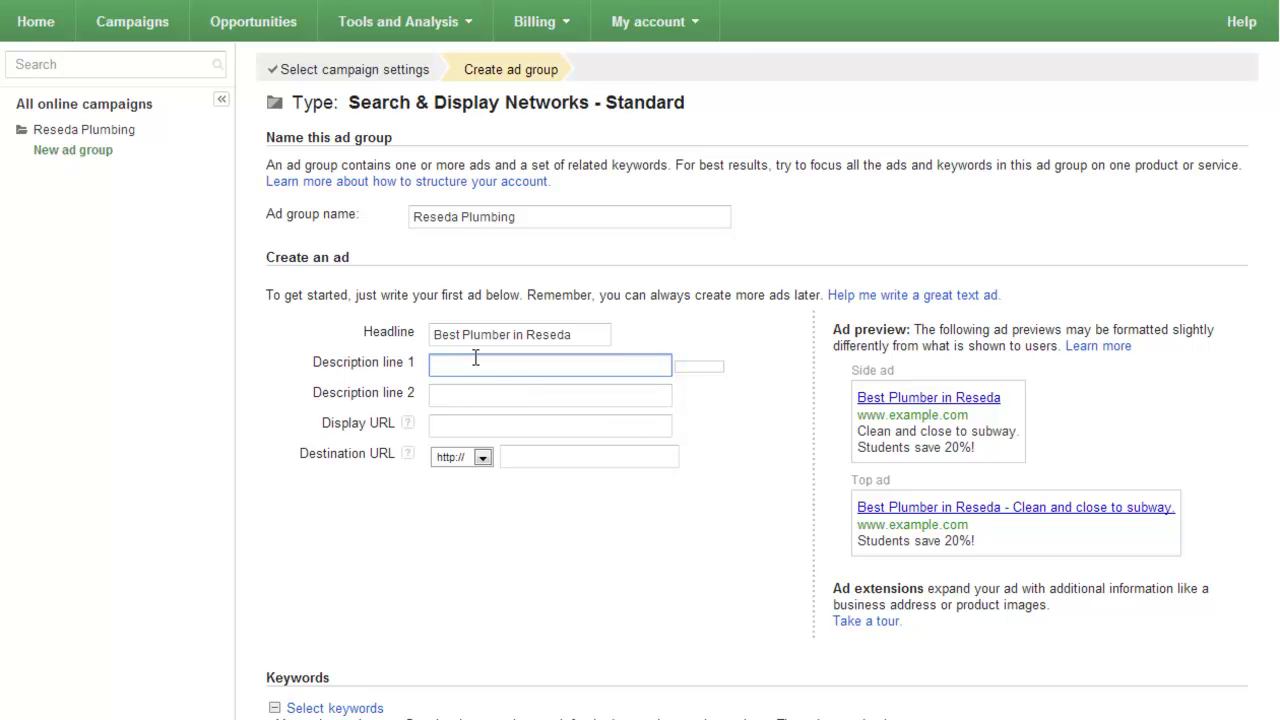
left_click(452, 429)
left_click(559, 456)
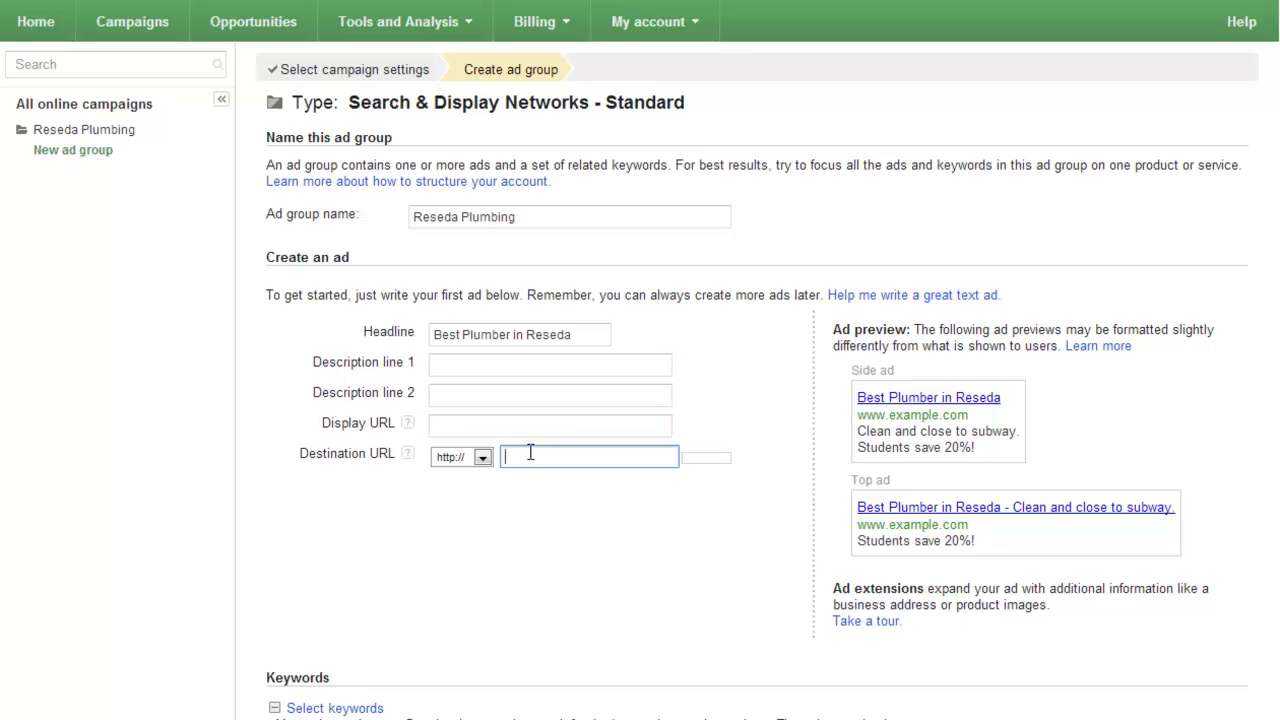
type("www.resedaplumbing.com")
Step: Paste the URL as the display URL and append /tarzana to the destination URL
triple_click(552, 451)
key("ctrl+c")
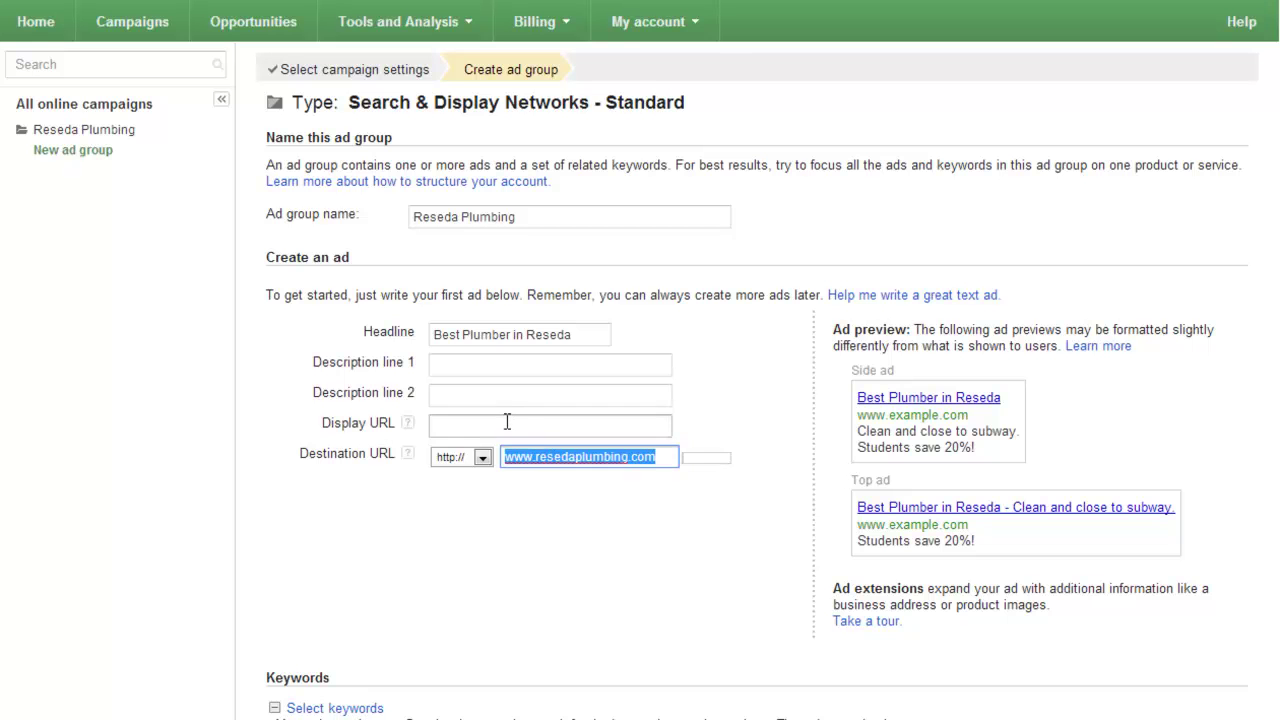
left_click(506, 423)
key("ctrl+v")
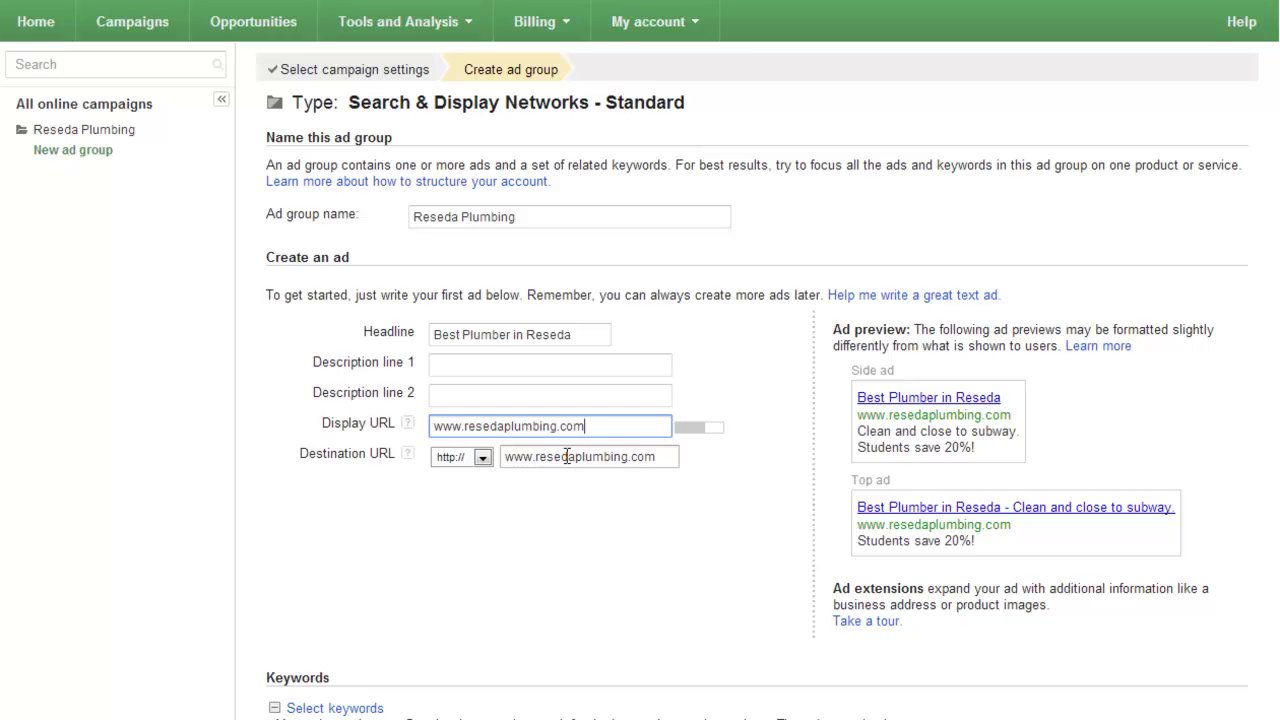
left_click(659, 457)
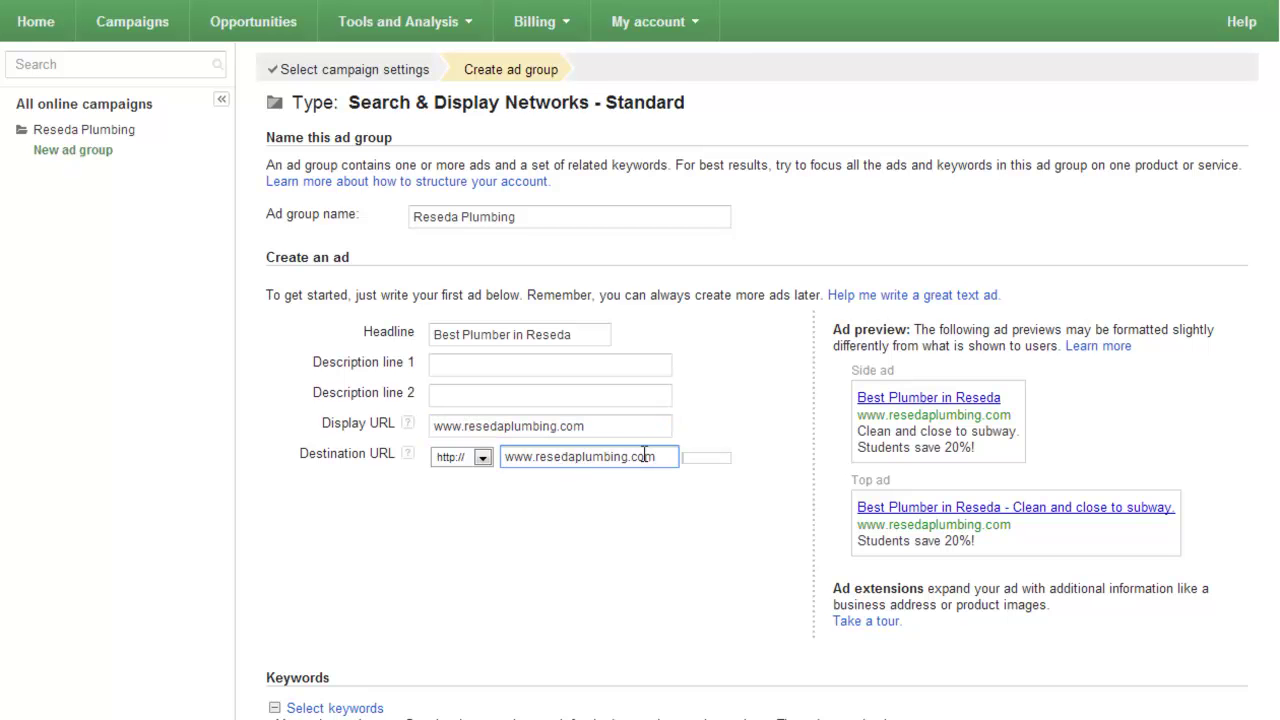
type("/tarzana")
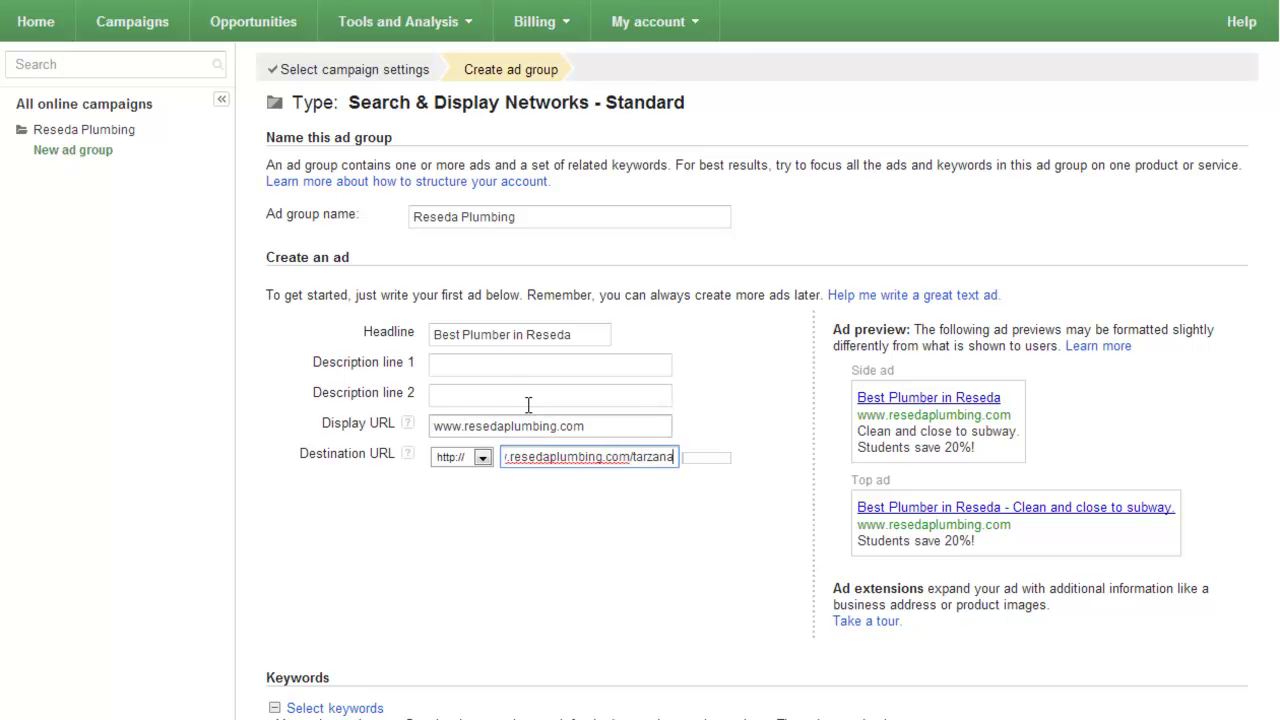
Step: Change the headline to 'Best Plumber in Tarzana' and recheck the /tarzana destination URL
left_click_drag(527, 334, 575, 333)
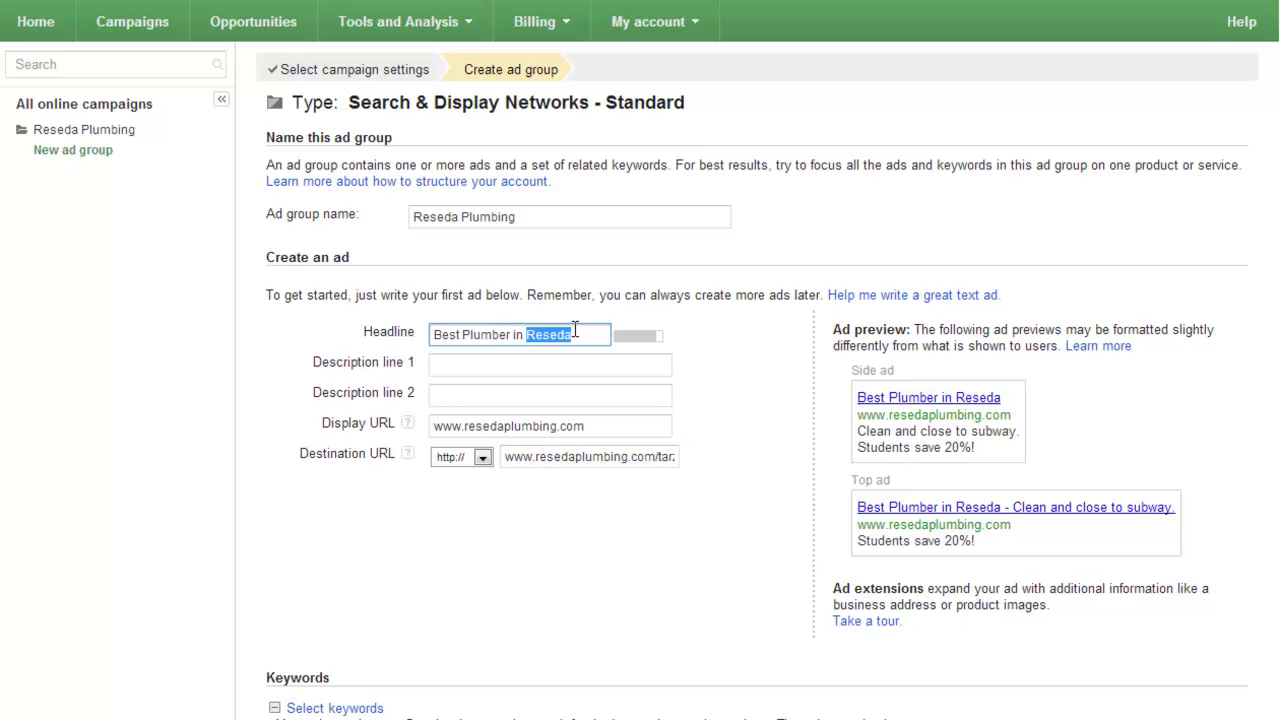
type("Tarzana")
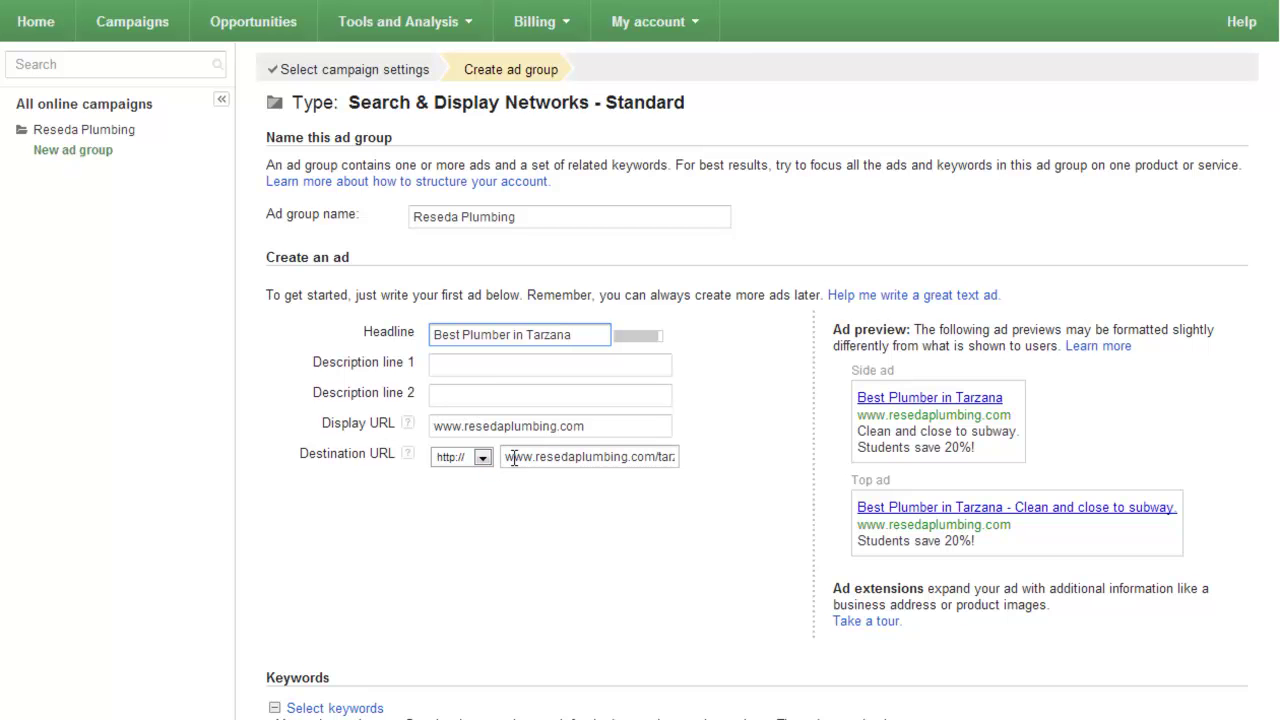
left_click(655, 457)
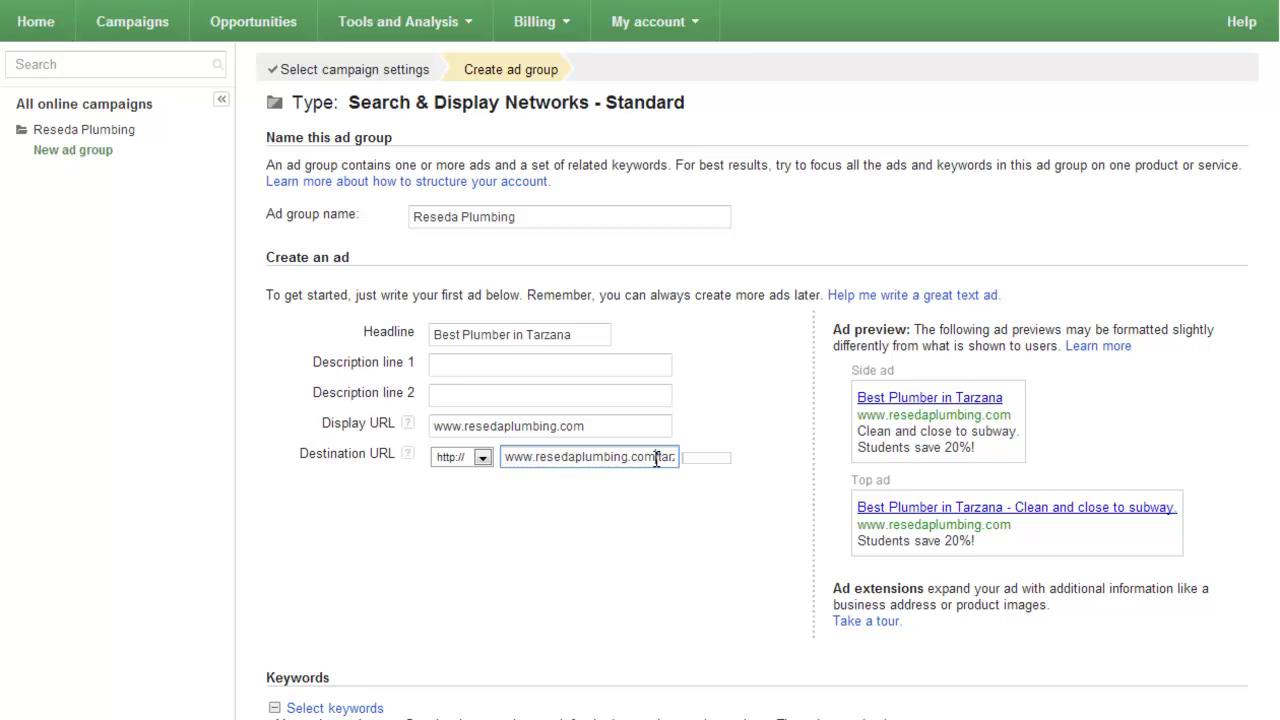
type("/tarzana")
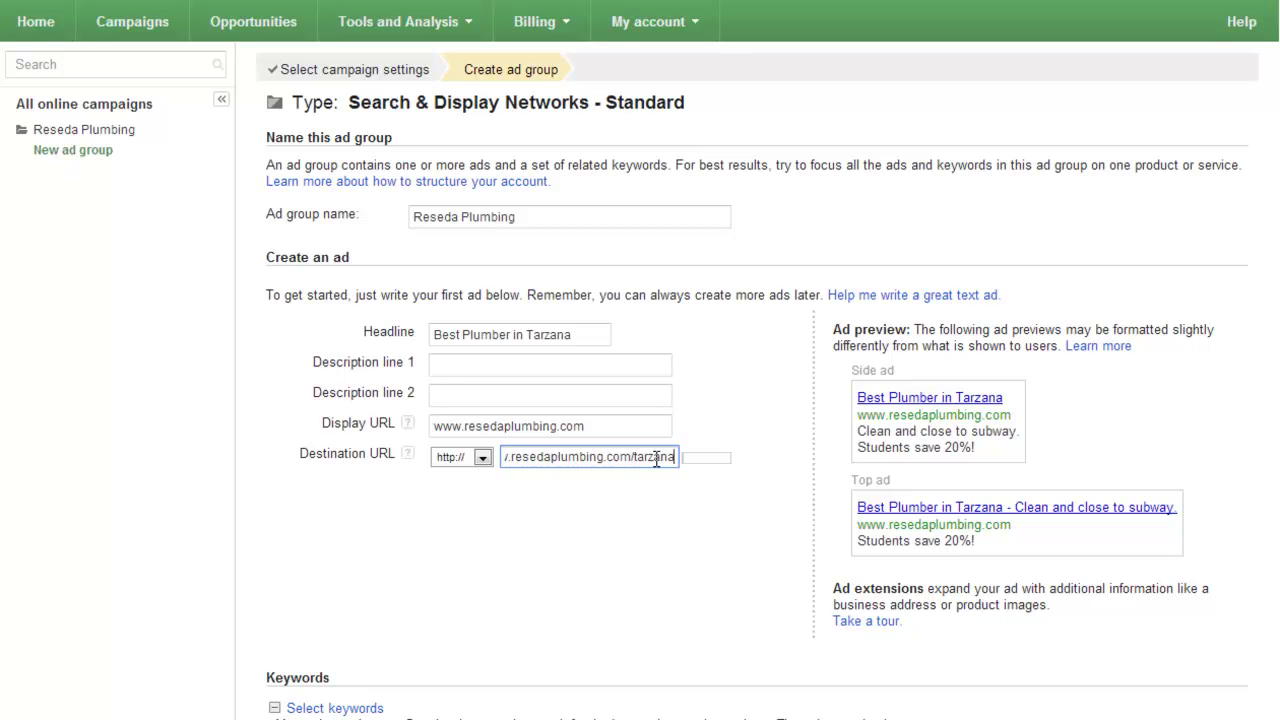
key("Left")
key("Left")
key("Left")
key("Left")
key("Left")
key("Left")
key("Left")
key("Left")
key("Left")
key("Left")
key("Left")
key("Left")
key("Left")
key("Left")
key("Left")
key("Left")
key("Left")
key("Left")
key("Left")
key("Left")
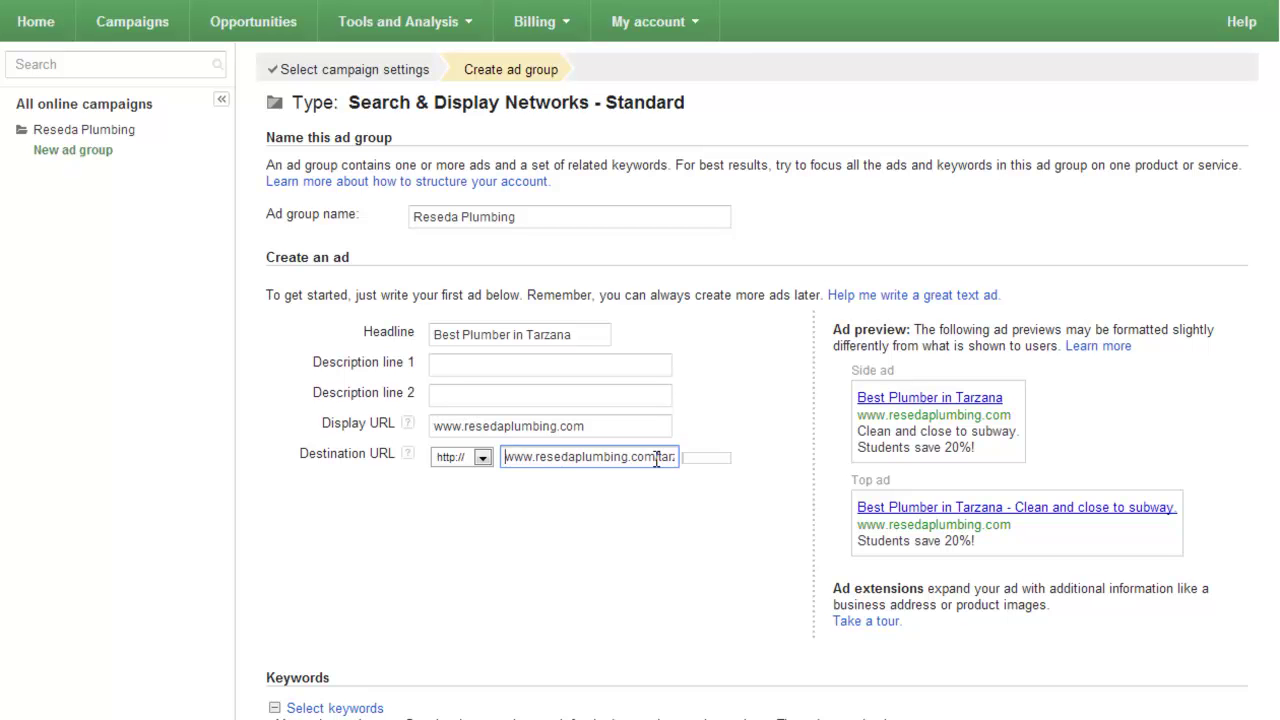
key("Right")
key("Right")
key("Right")
key("Right")
key("Right")
key("Right")
key("Right")
key("Right")
key("Right")
key("Right")
key("Right")
key("Right")
key("Right")
key("Right")
key("Right")
key("Right")
key("Right")
key("Right")
key("Right")
key("Right")
key("Right")
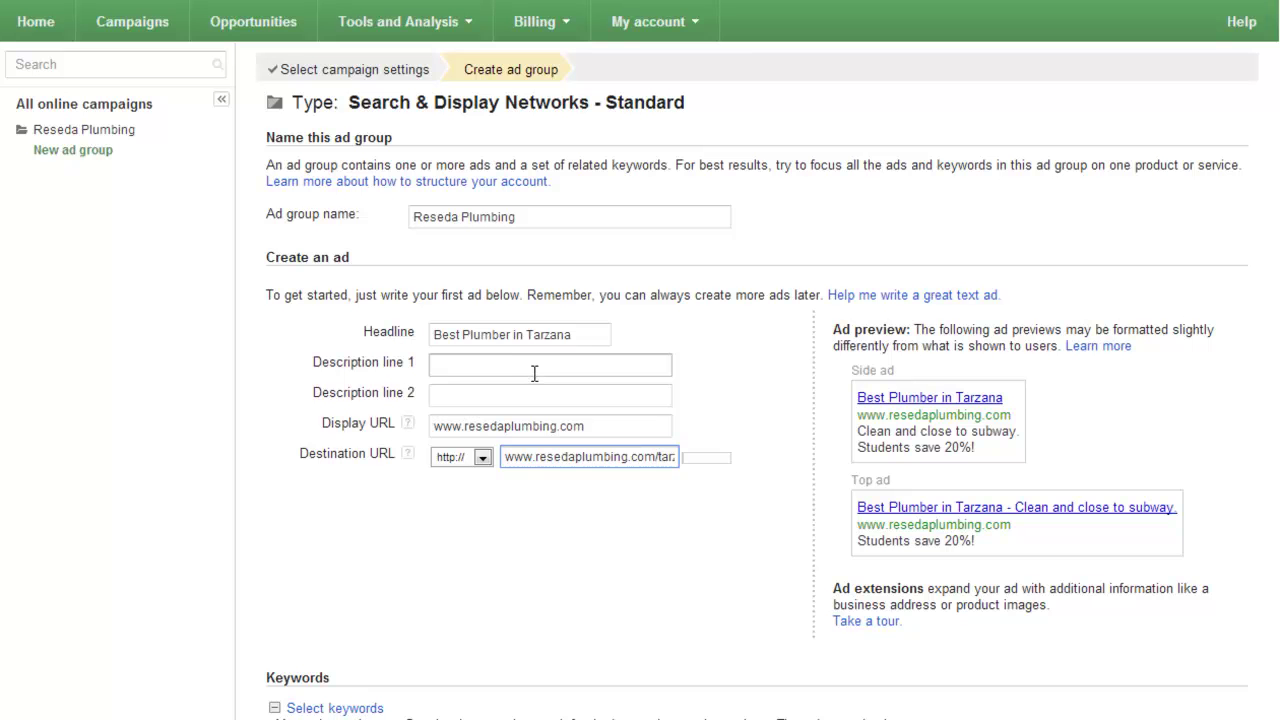
Step: Collapse keyword selection and enter description lines 'Let us help you' and 'with your plumbing'
scroll(486, 610, "down", 2)
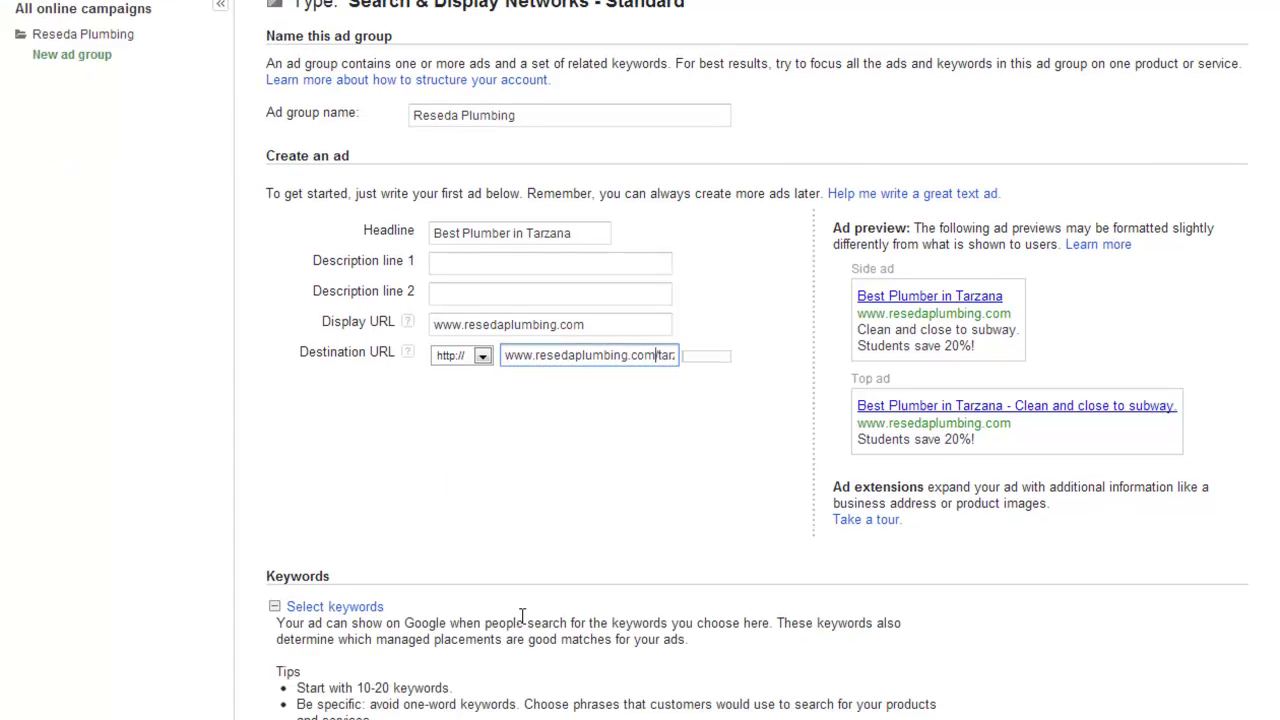
left_click(356, 507)
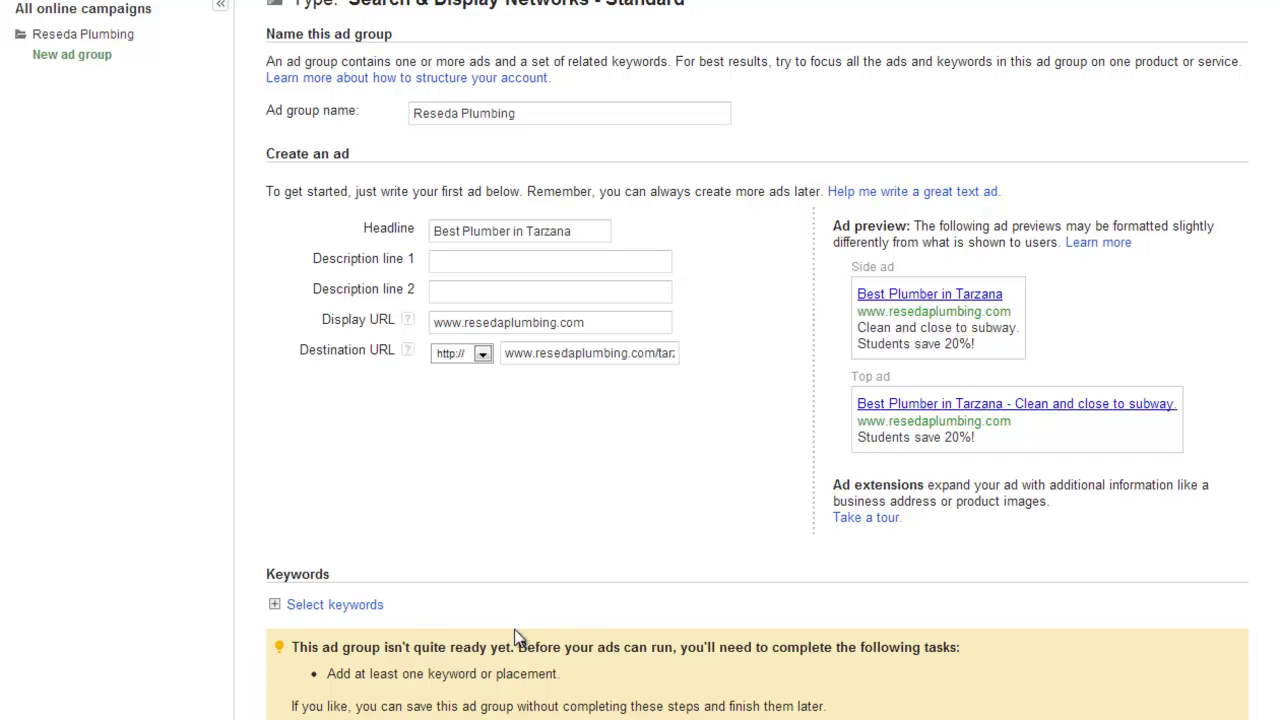
left_click(506, 261)
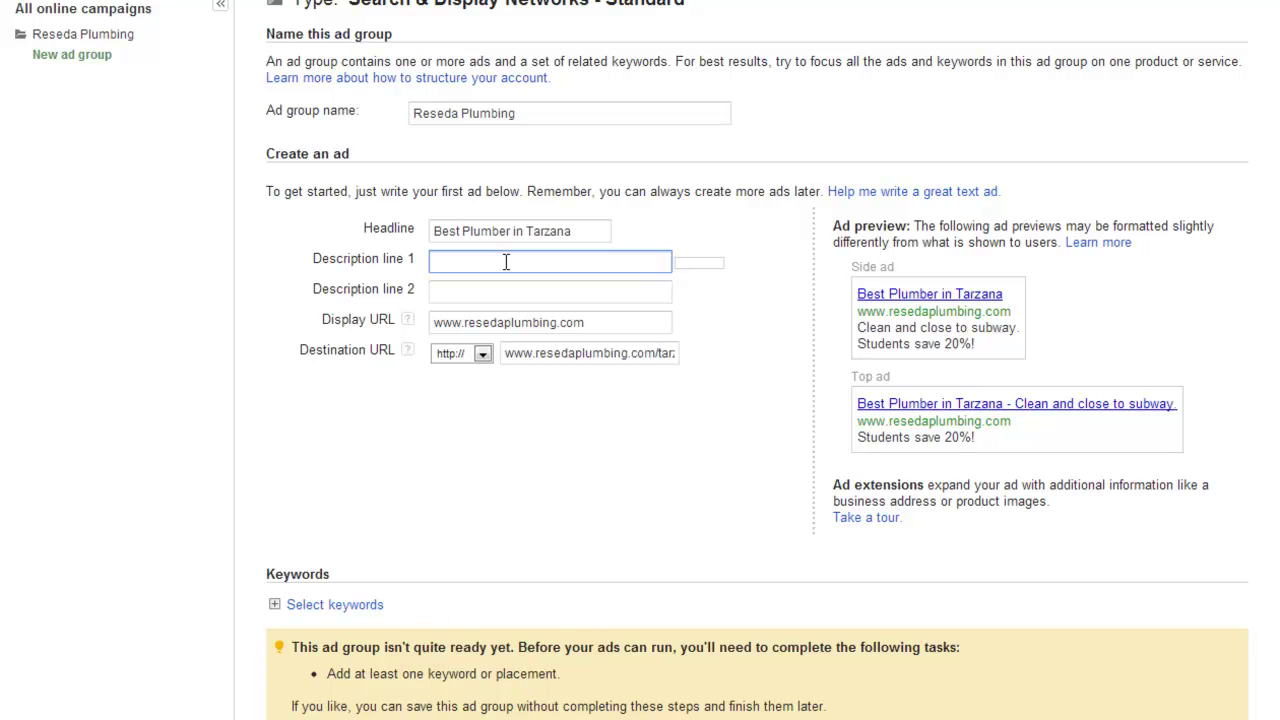
type("Help")
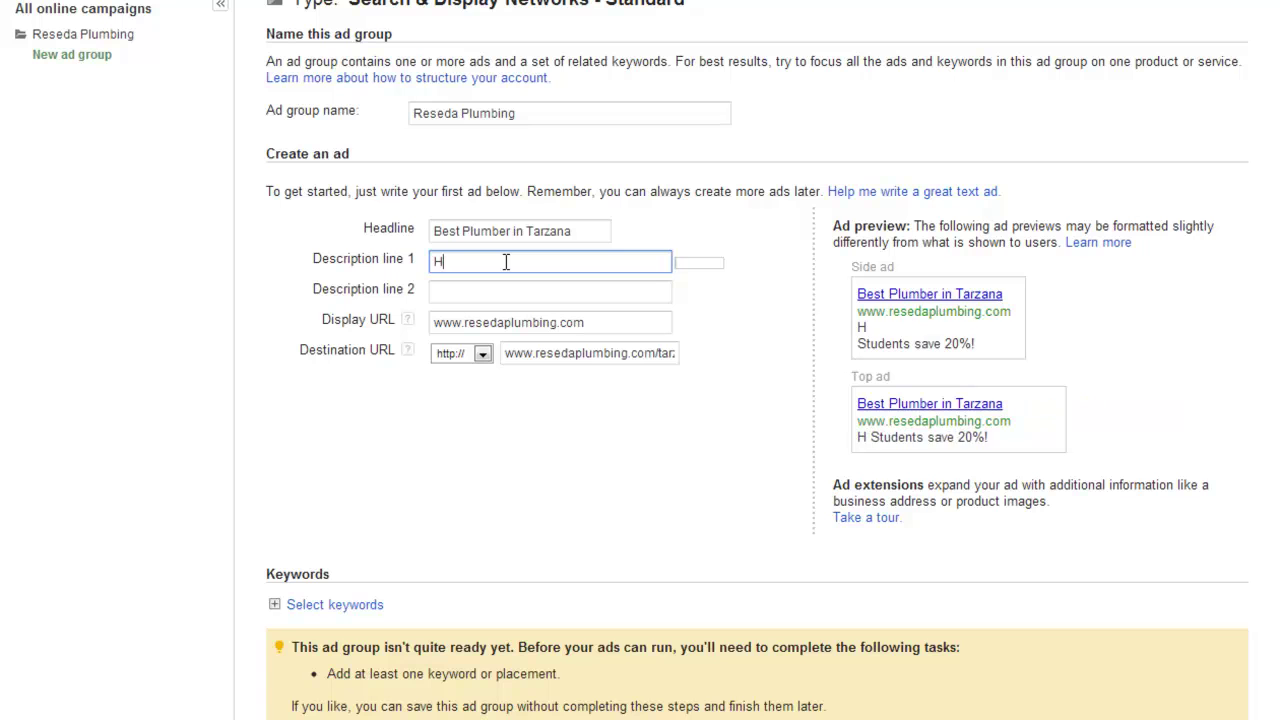
key("BackSpace")
key("BackSpace")
key("BackSpace")
key("BackSpace")
key("BackSpace")
type("Let us help you")
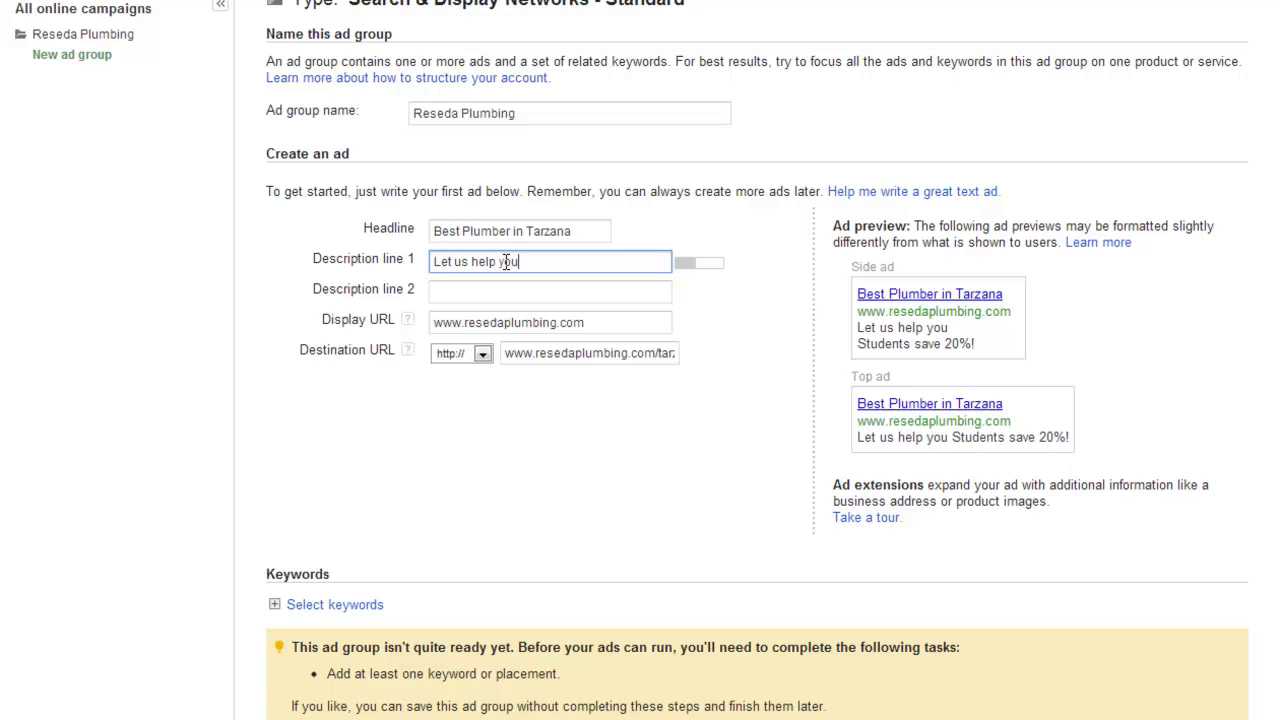
key("Tab")
type("with your ")
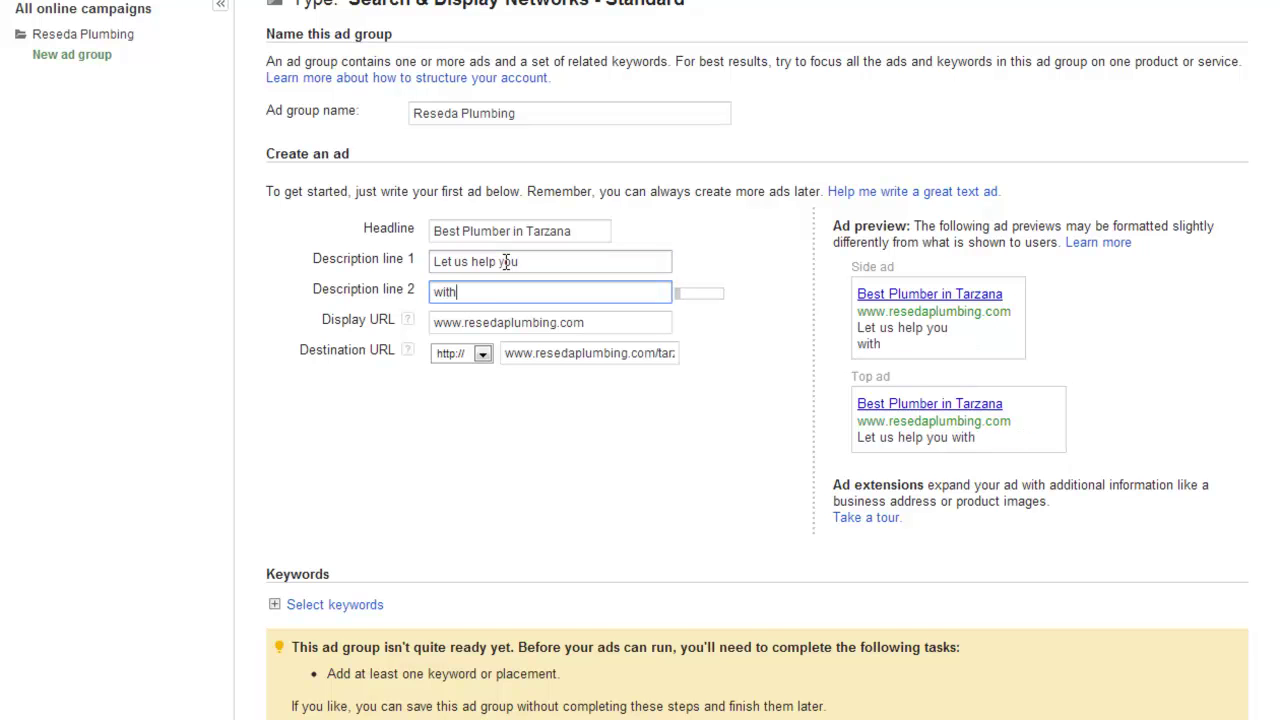
type("plumbing")
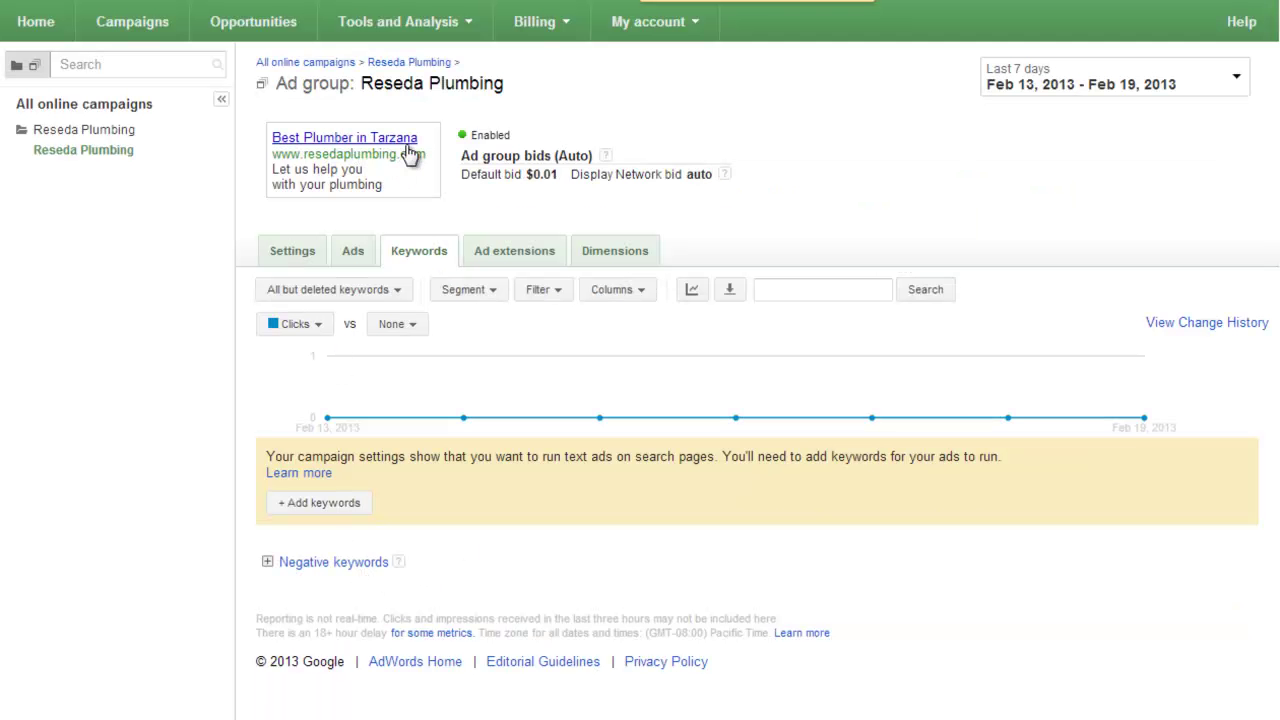
Step: Open the Add keywords panel and point out the Keyword Tool under Tools and Analysis
left_click(325, 502)
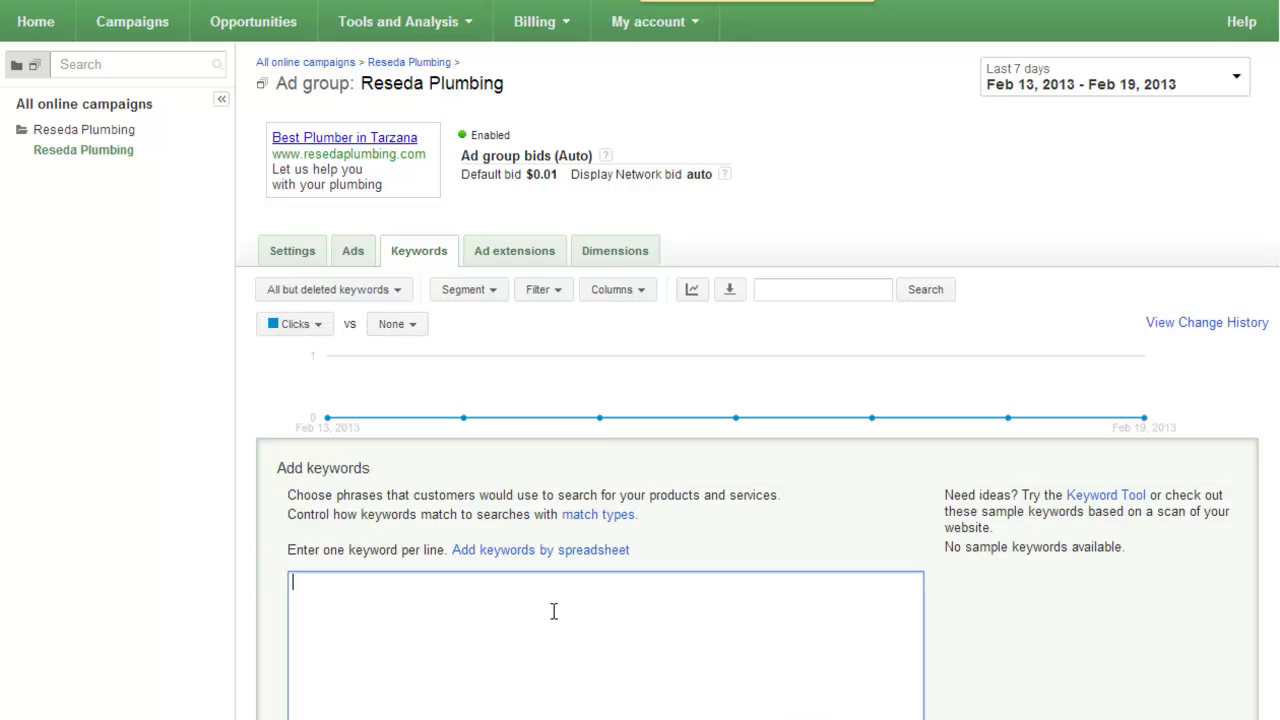
left_click(470, 32)
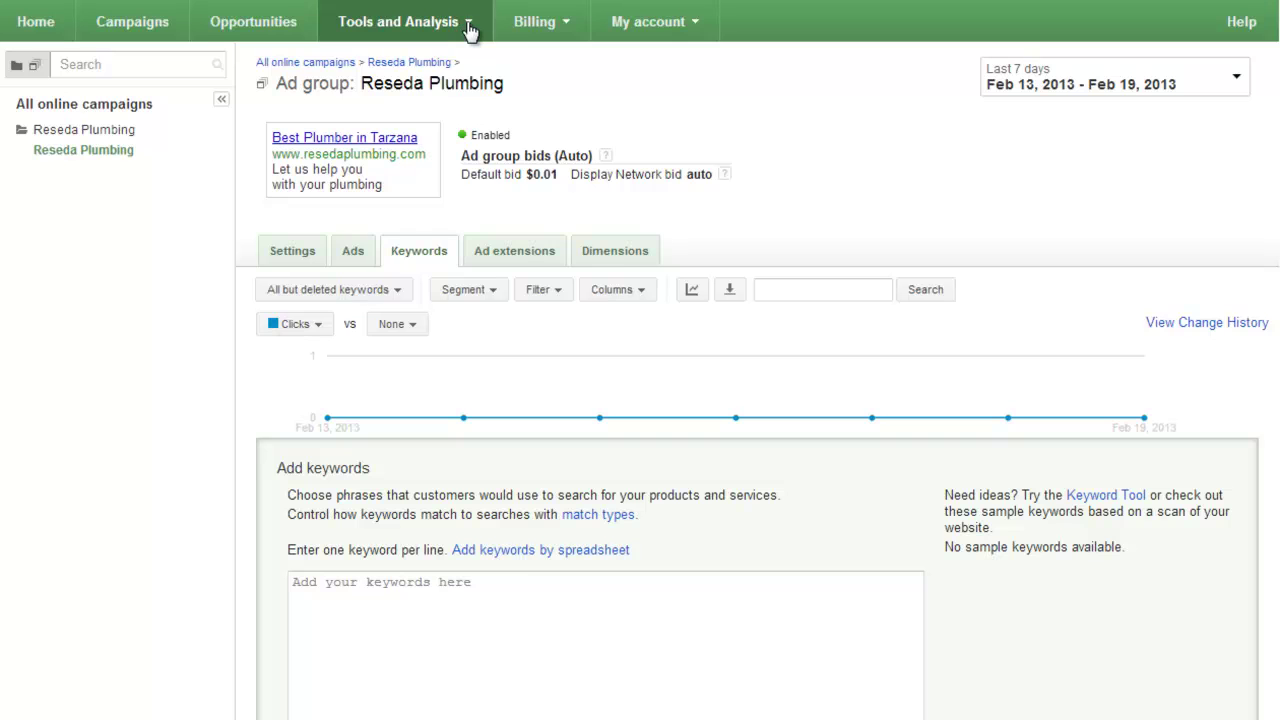
left_click(470, 32)
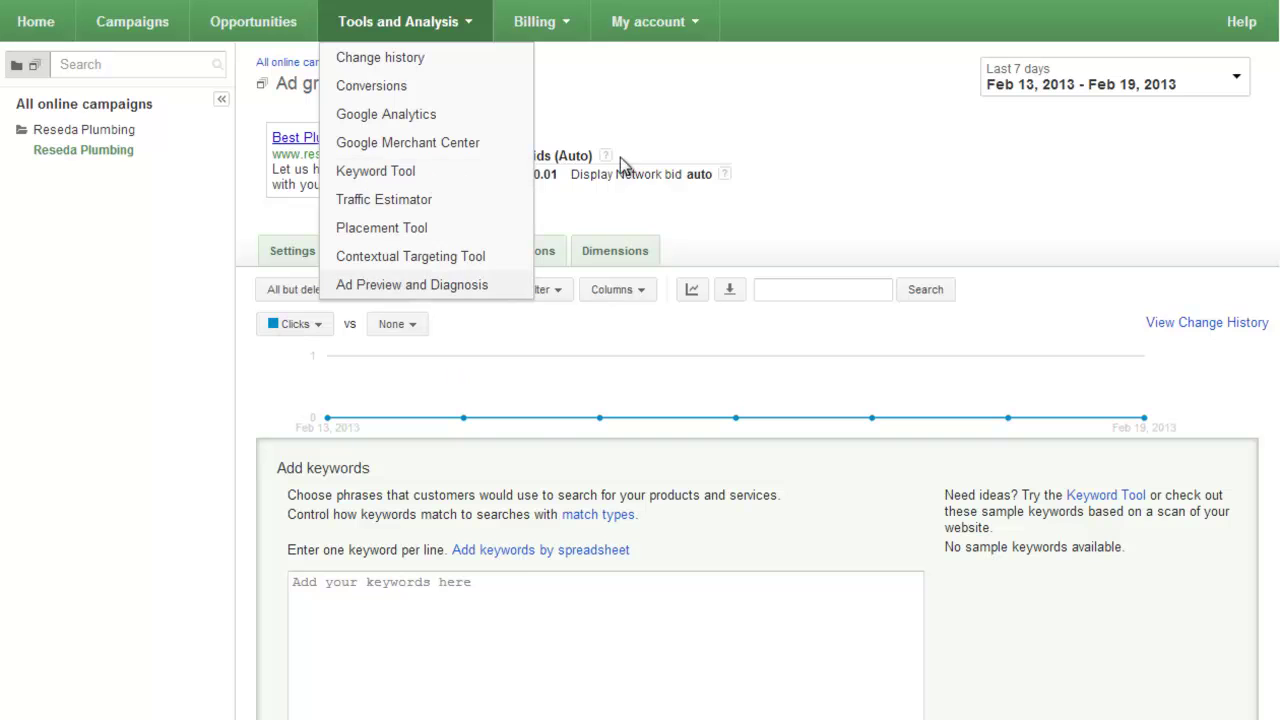
left_click(672, 104)
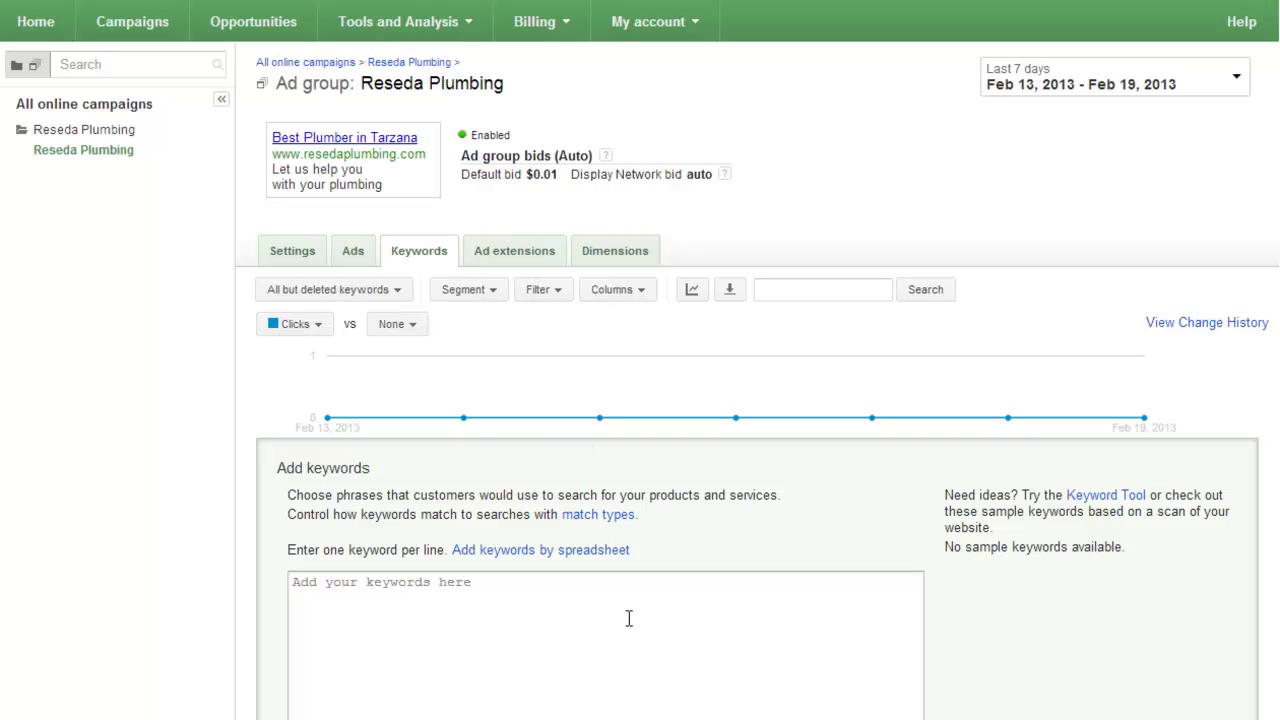